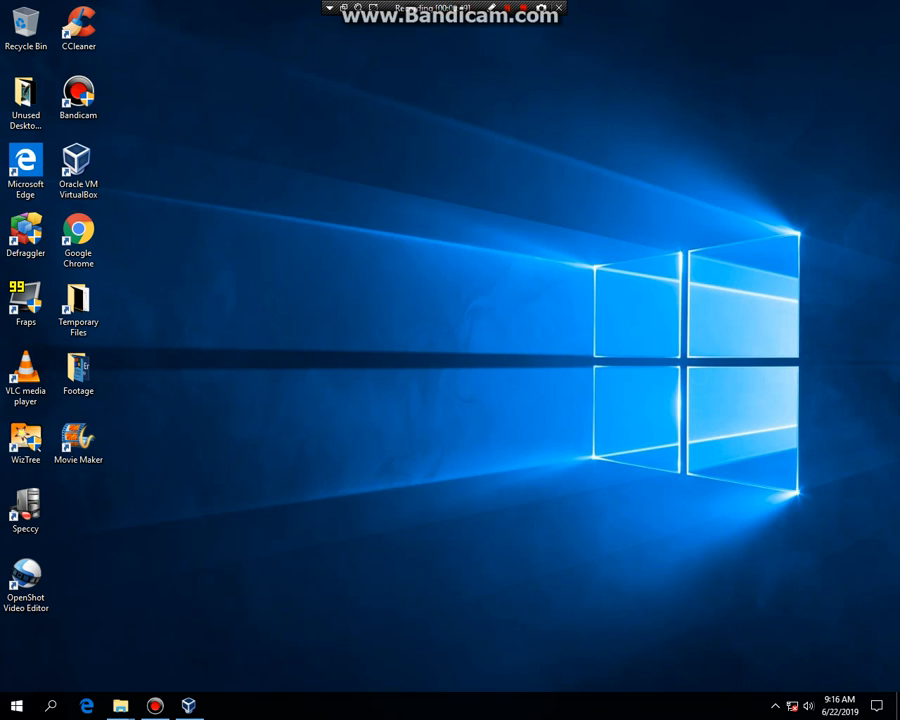
# Step: In VirtualBox, start a new virtual machine named "Windows 1.0" with type Microsoft Windows and version Windows 3.1
pyautogui.click(188, 706)
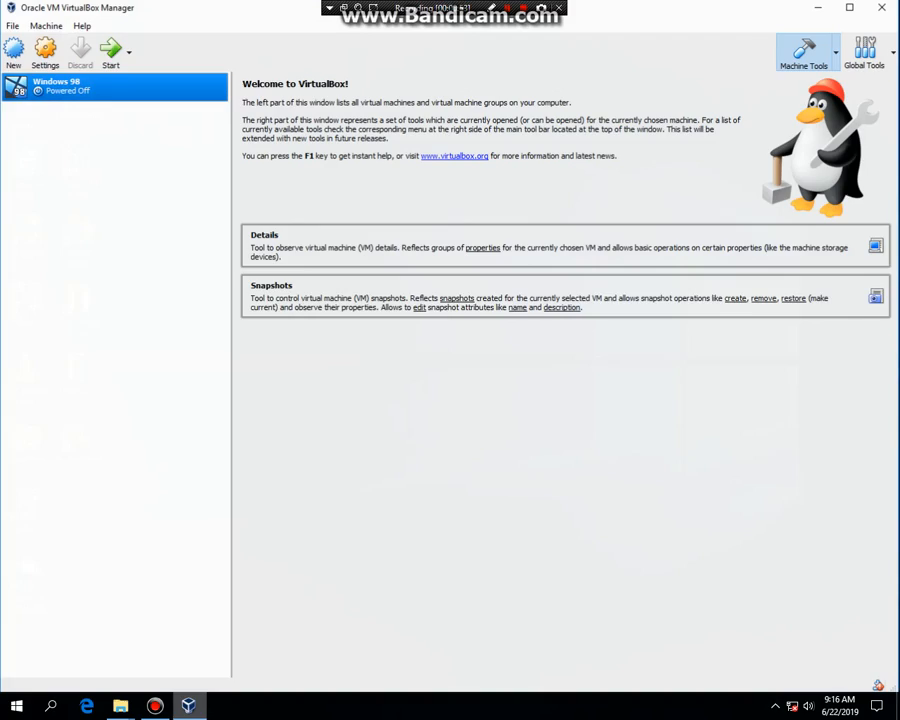
pyautogui.click(13, 48)
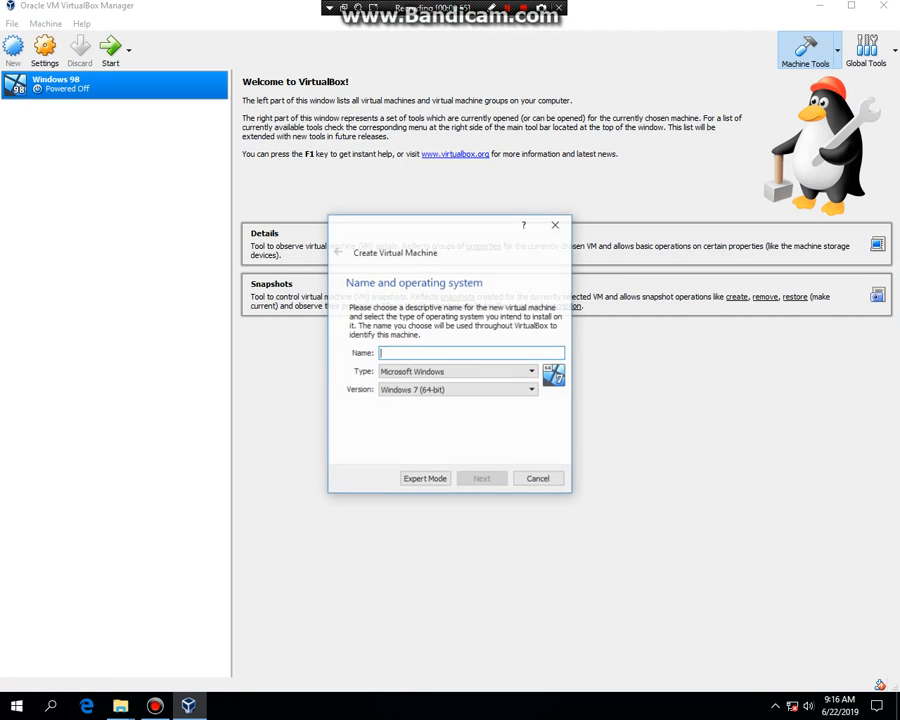
pyautogui.write('Wi')
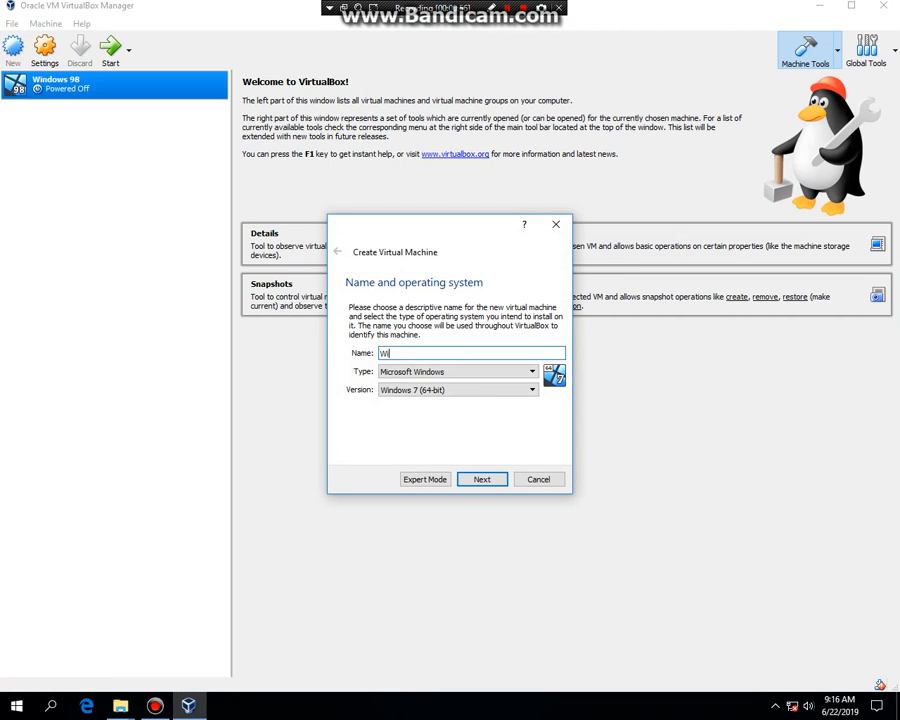
pyautogui.write('ndows 1.0')
pyautogui.click(458, 390)
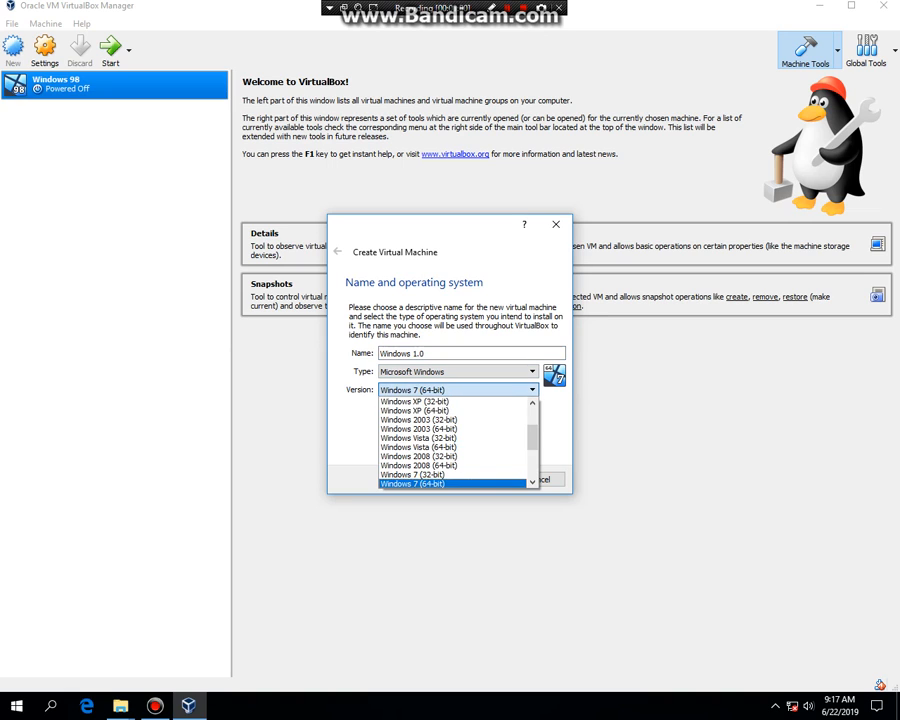
pyautogui.scroll(2, 453, 465)
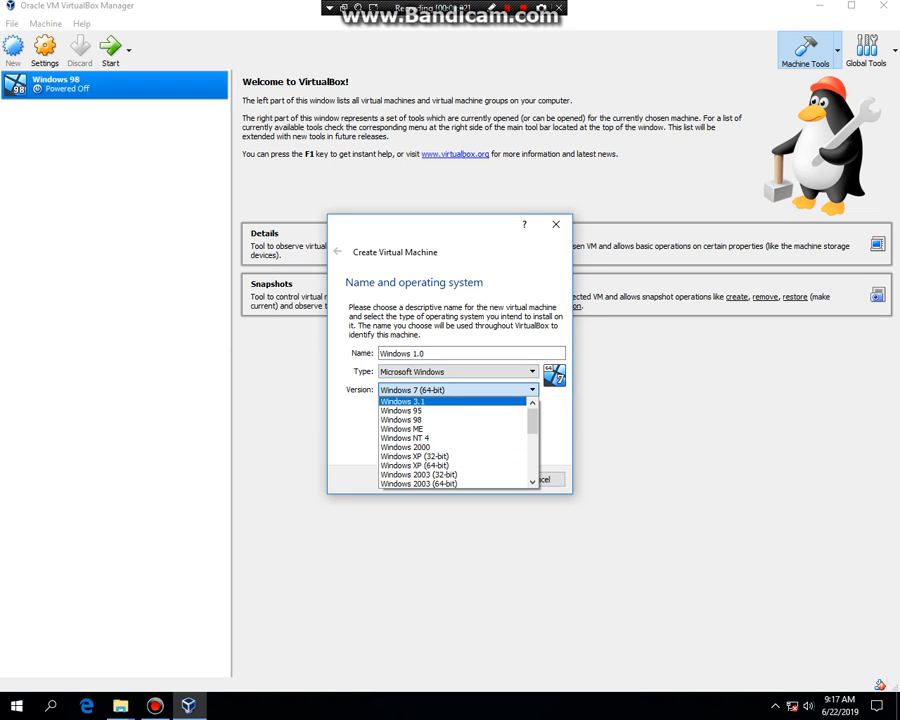
pyautogui.click(403, 402)
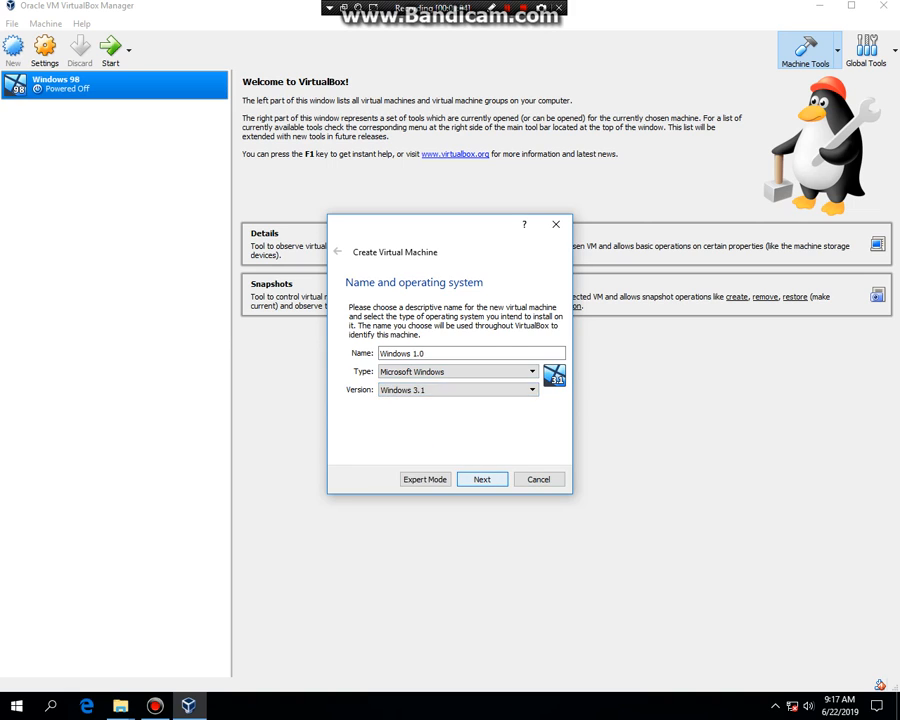
pyautogui.click(482, 479)
# Step: Accept the default memory size and create the virtual machine without a virtual hard disk
pyautogui.press('Return')
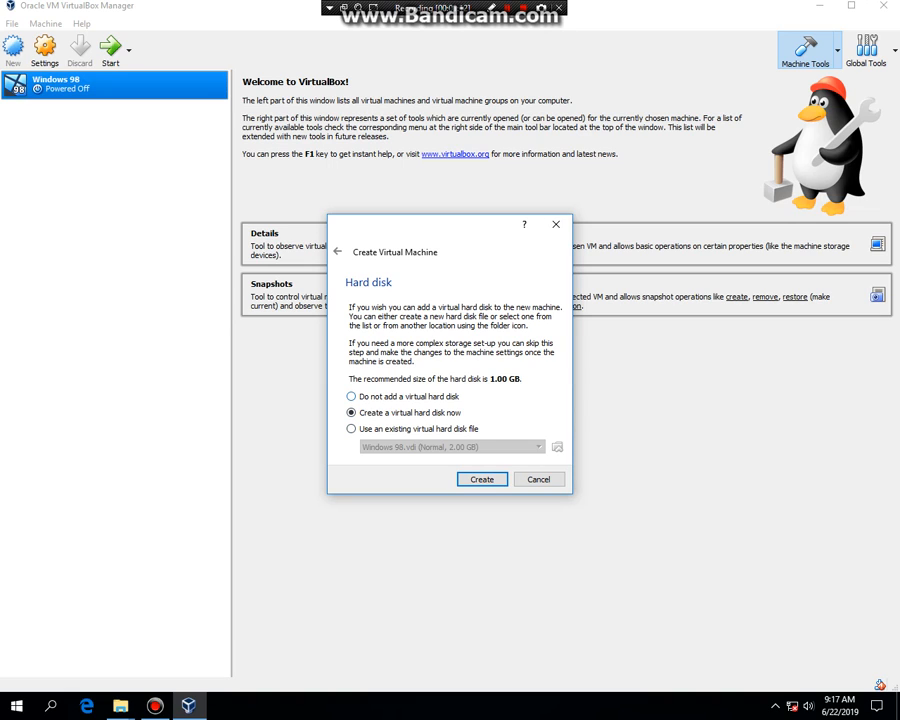
pyautogui.click(352, 397)
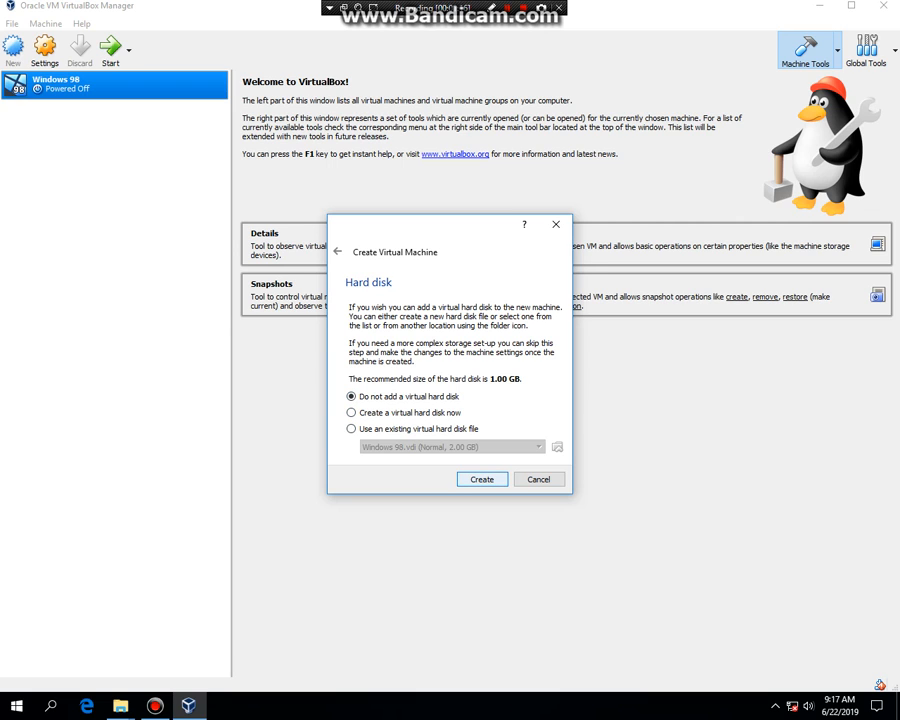
pyautogui.press('Return')
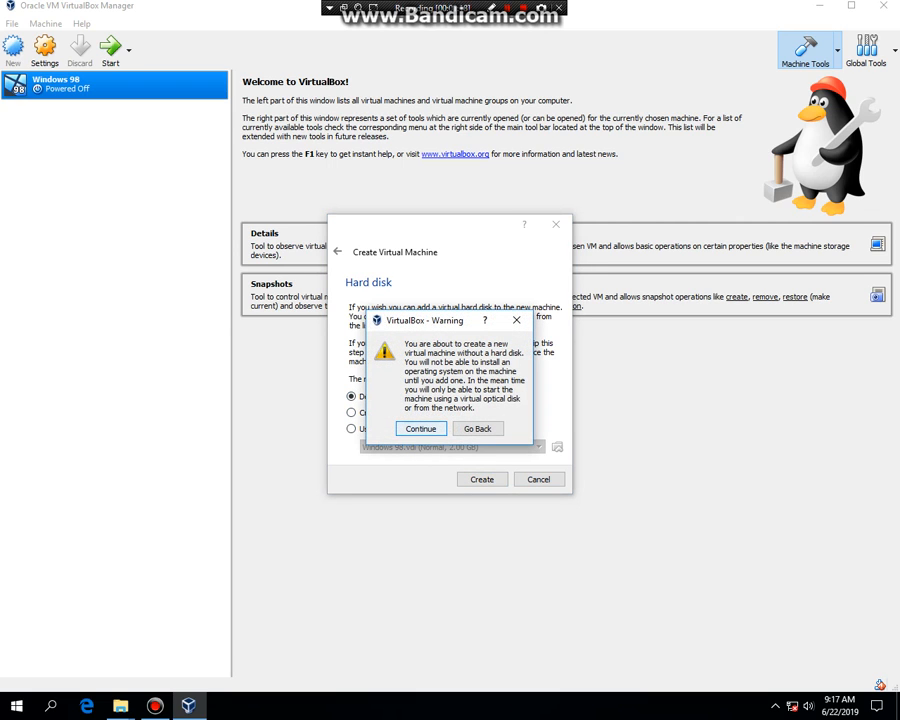
pyautogui.press('Return')
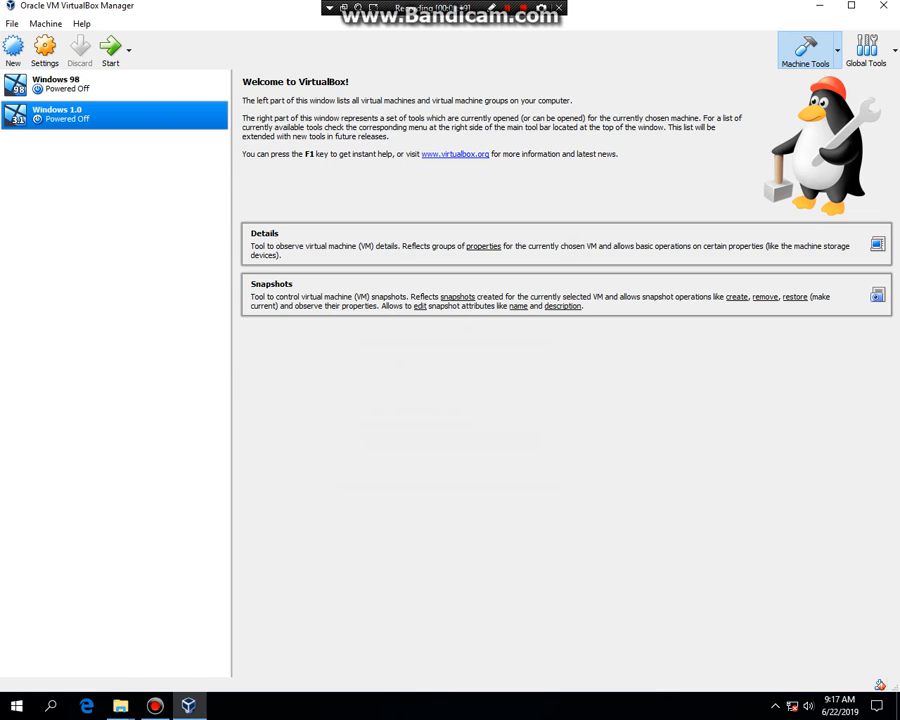
# Step: Disable VT-x/AMD-V hardware virtualization in the Windows 1.0 machine's system acceleration settings
pyautogui.click(44, 50)
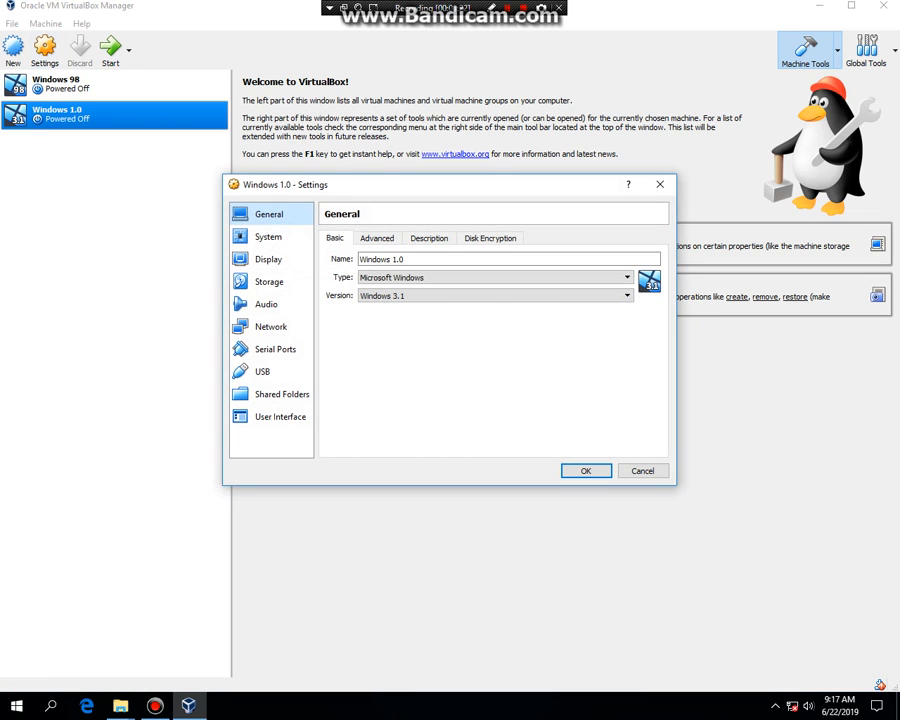
pyautogui.click(268, 236)
pyautogui.click(457, 238)
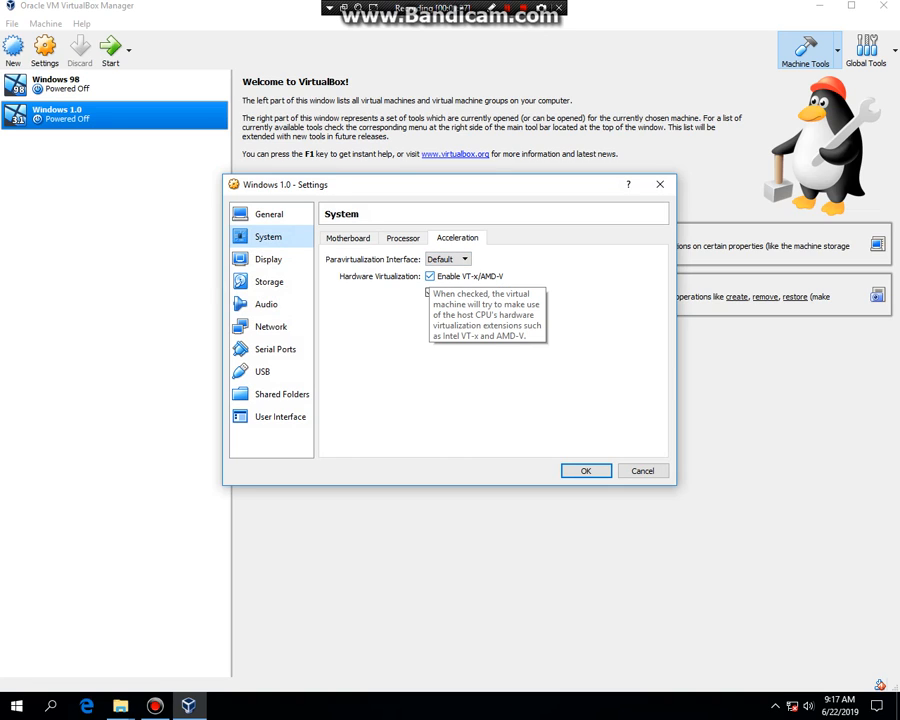
pyautogui.click(430, 276)
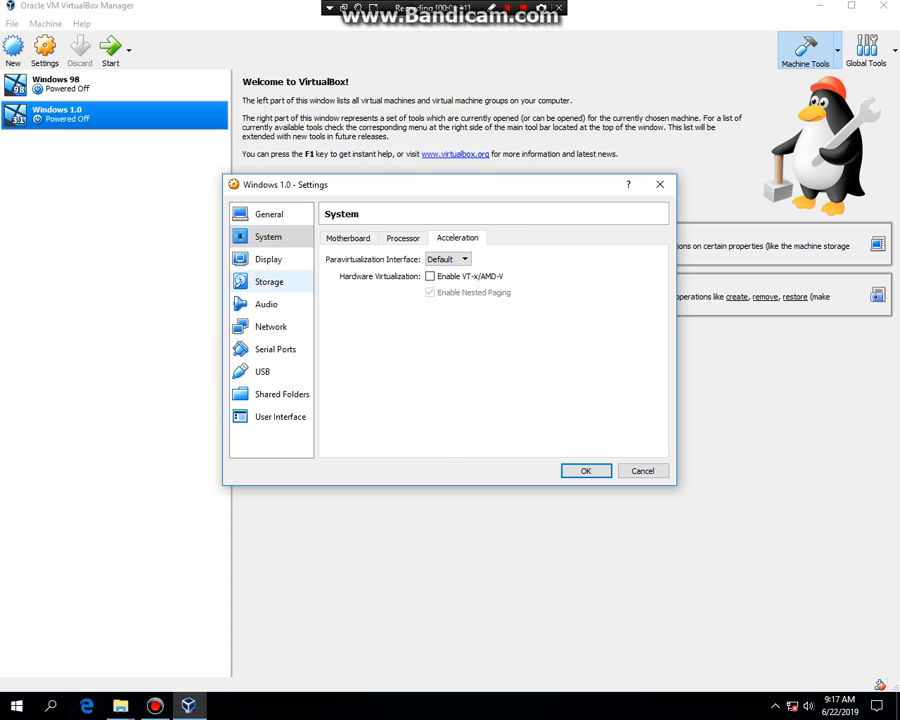
# Step: Remove the empty optical drive from the machine's IDE storage controller
pyautogui.click(269, 281)
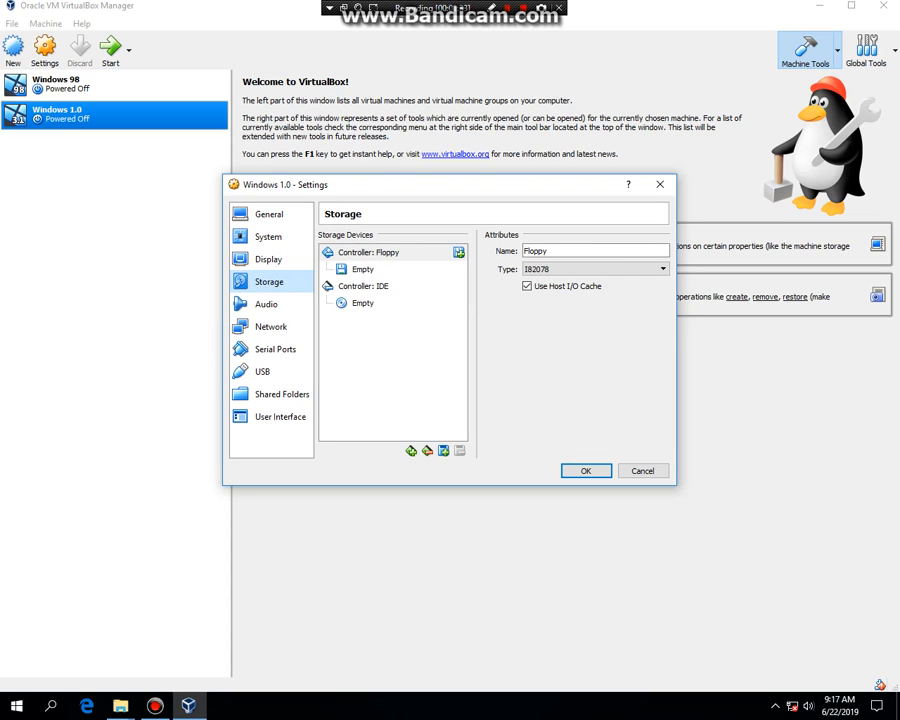
pyautogui.click(363, 303)
pyautogui.click(460, 451)
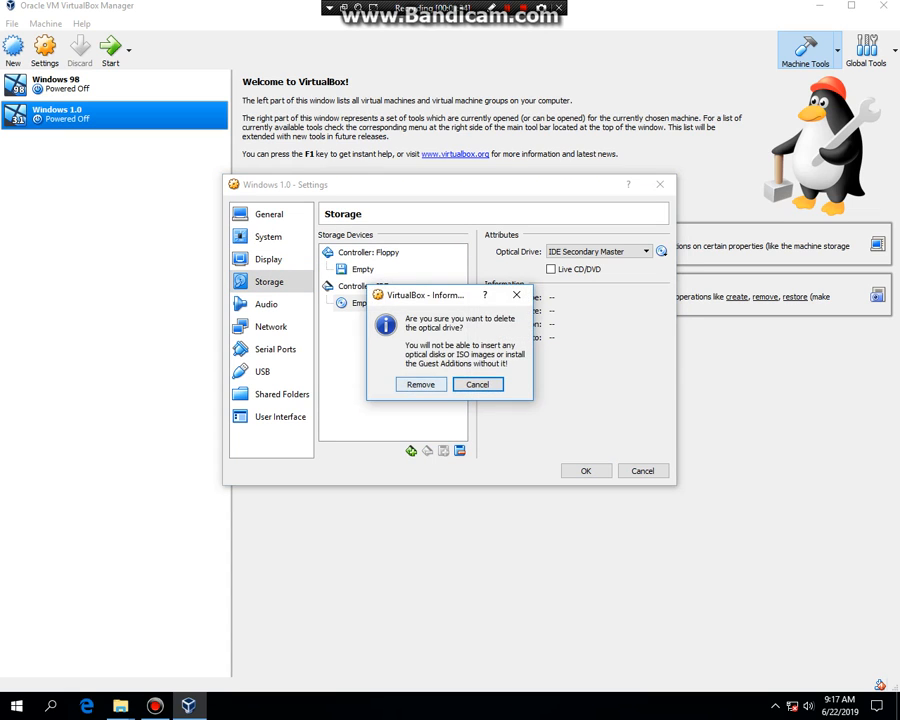
pyautogui.click(420, 383)
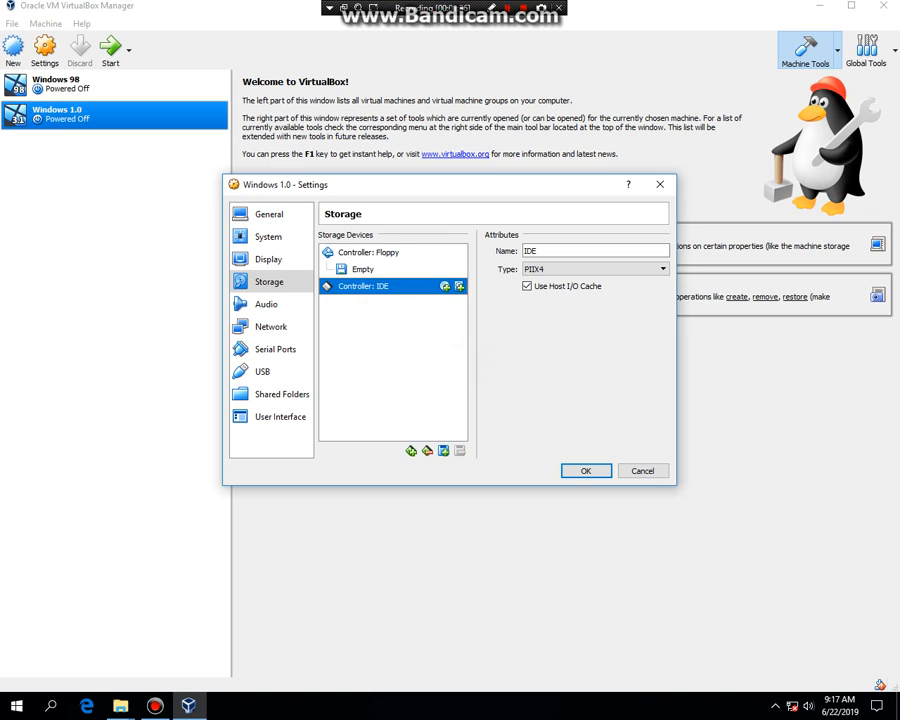
# Step: Insert the "Windows 1.0" disk image from the Windows 1x\1.0 folder on Lexar (F:) into the floppy drive and save the settings
pyautogui.click(363, 269)
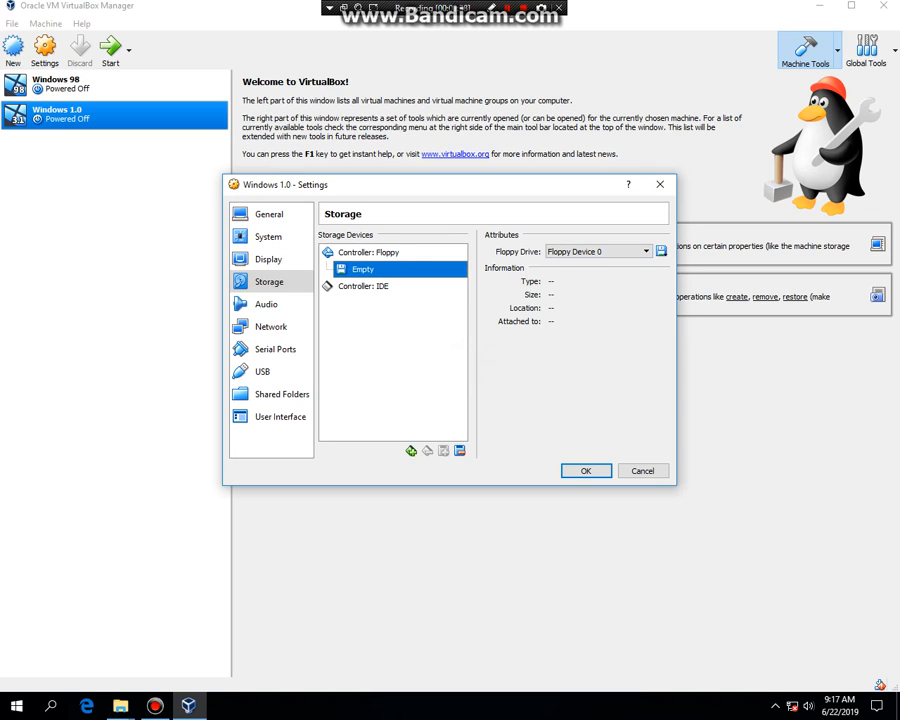
pyautogui.click(661, 251)
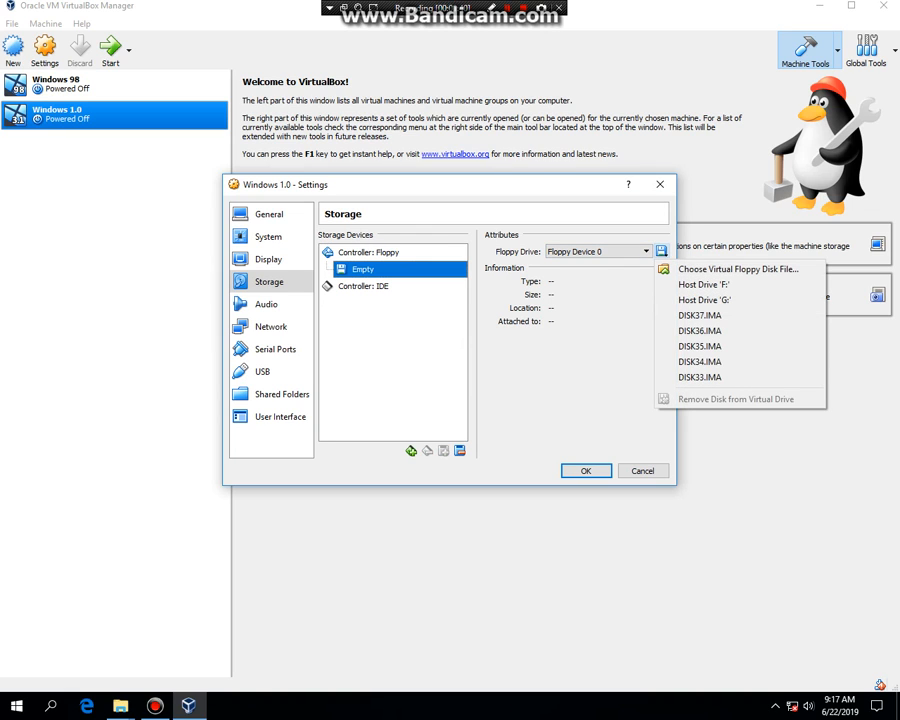
pyautogui.click(738, 269)
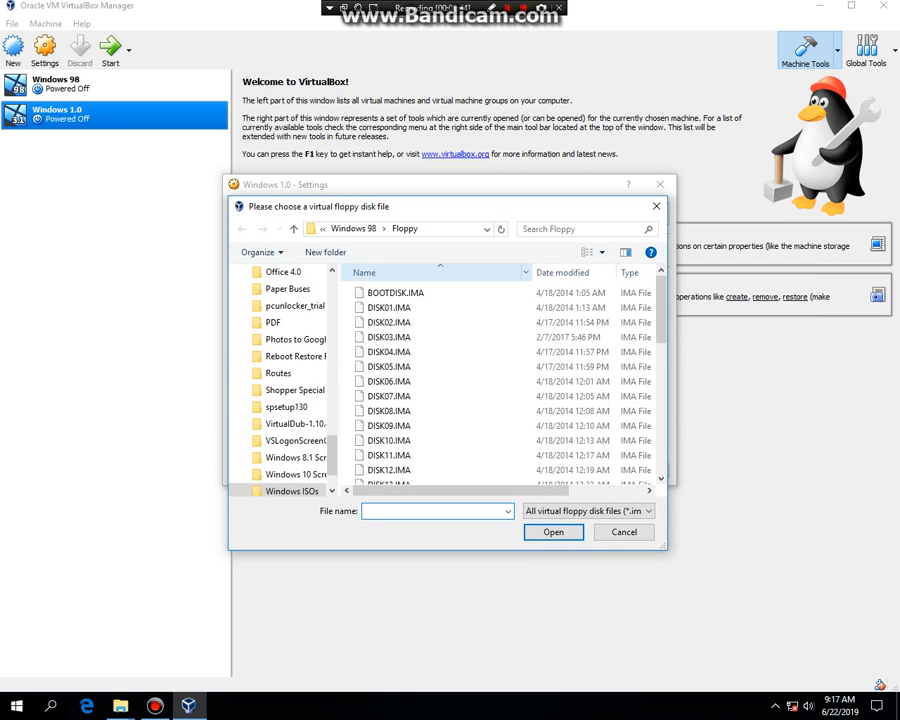
pyautogui.scroll(5, 285, 380)
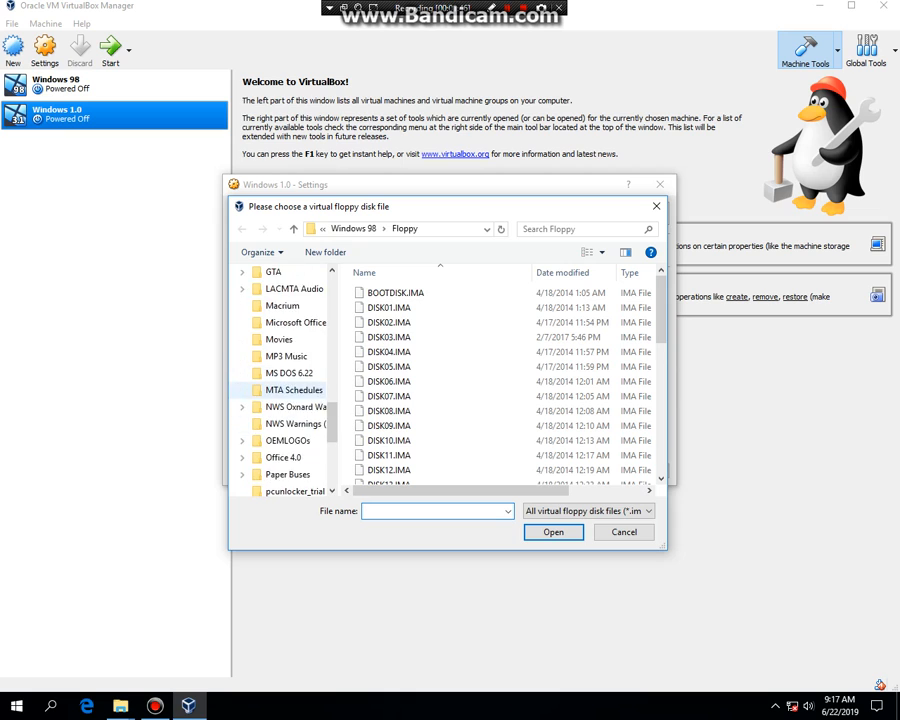
pyautogui.scroll(7, 285, 380)
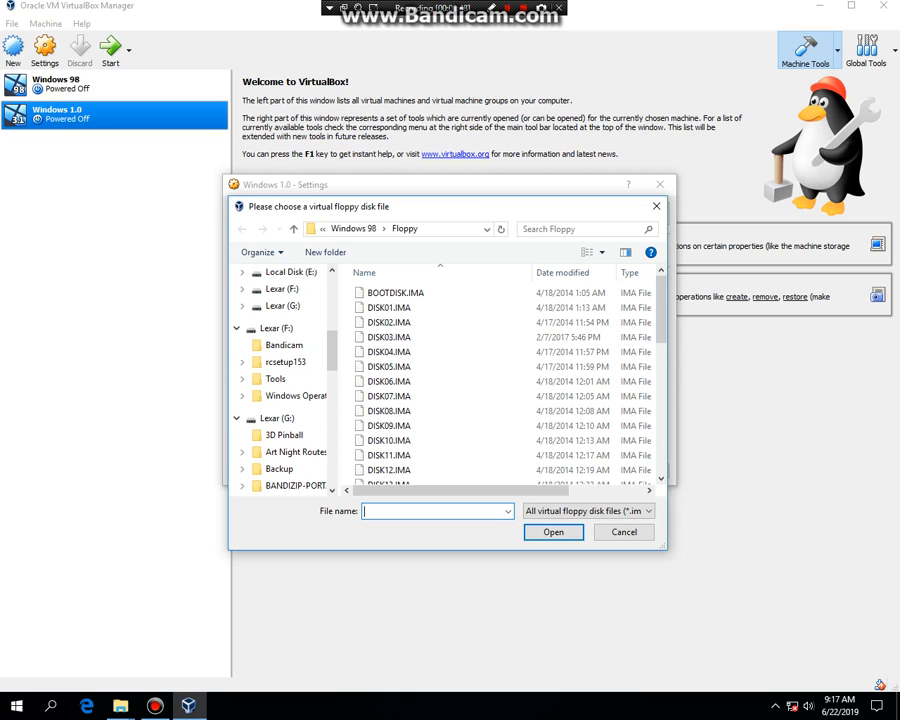
pyautogui.click(295, 395)
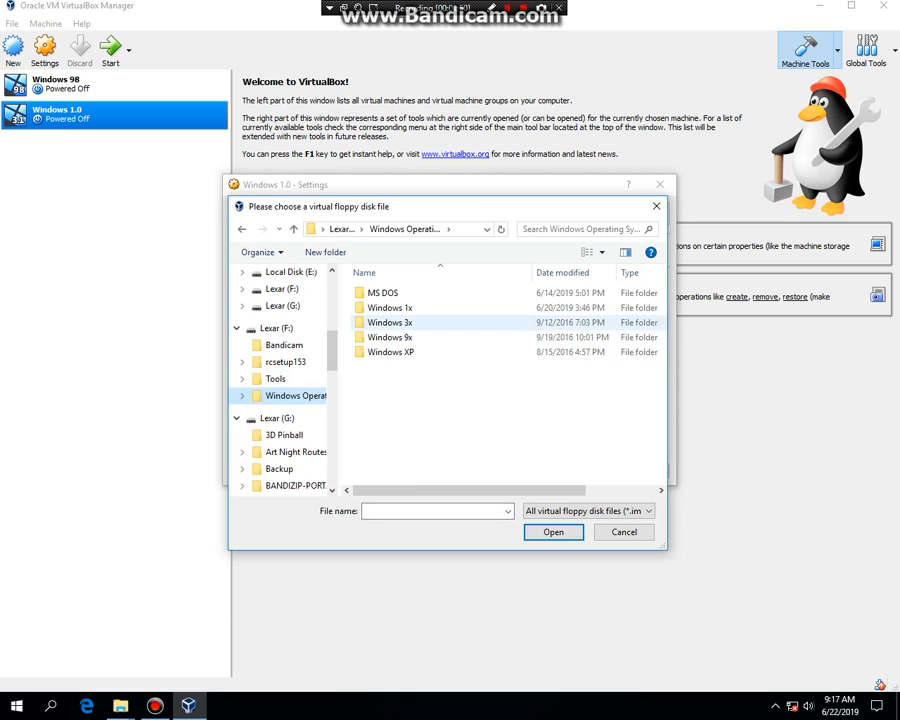
pyautogui.doubleClick(390, 307)
pyautogui.doubleClick(388, 294)
pyautogui.doubleClick(388, 293)
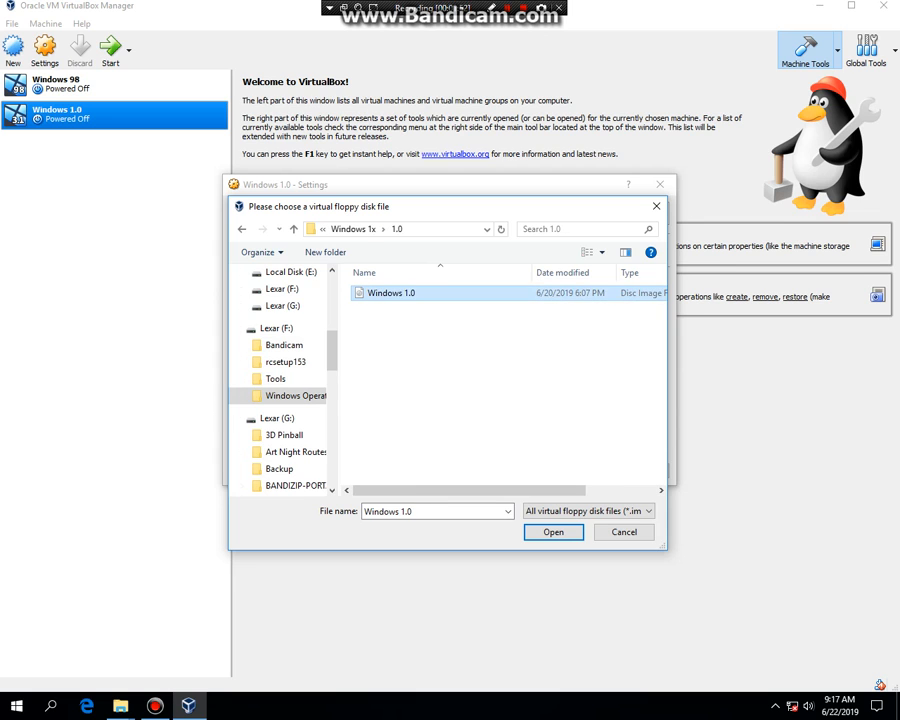
pyautogui.click(586, 471)
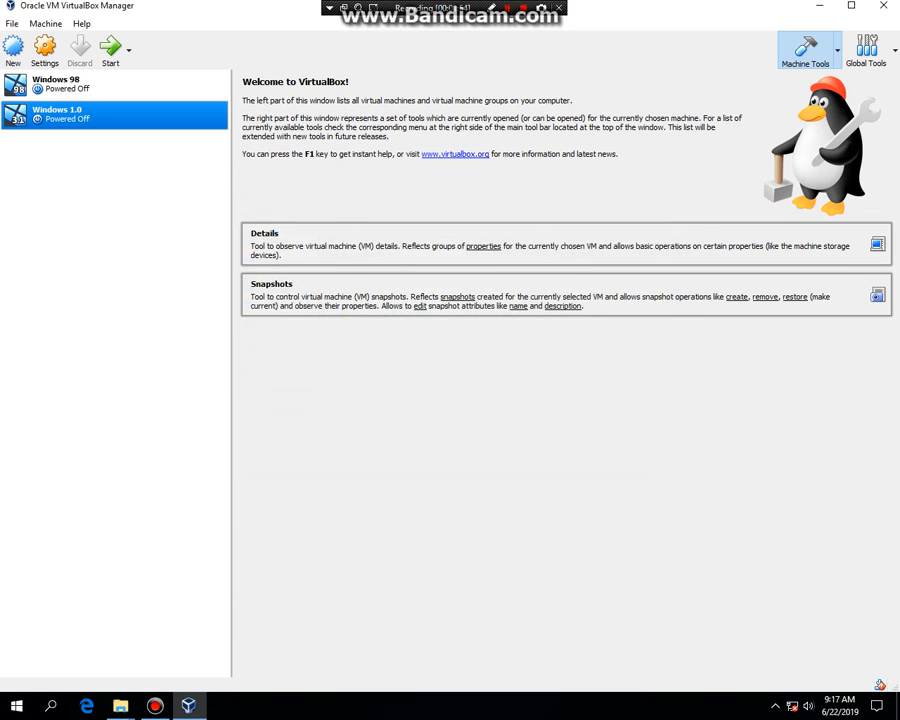
# Step: Start the Windows 1.0 virtual machine and look through the MS-DOS Executive menus
pyautogui.click(110, 47)
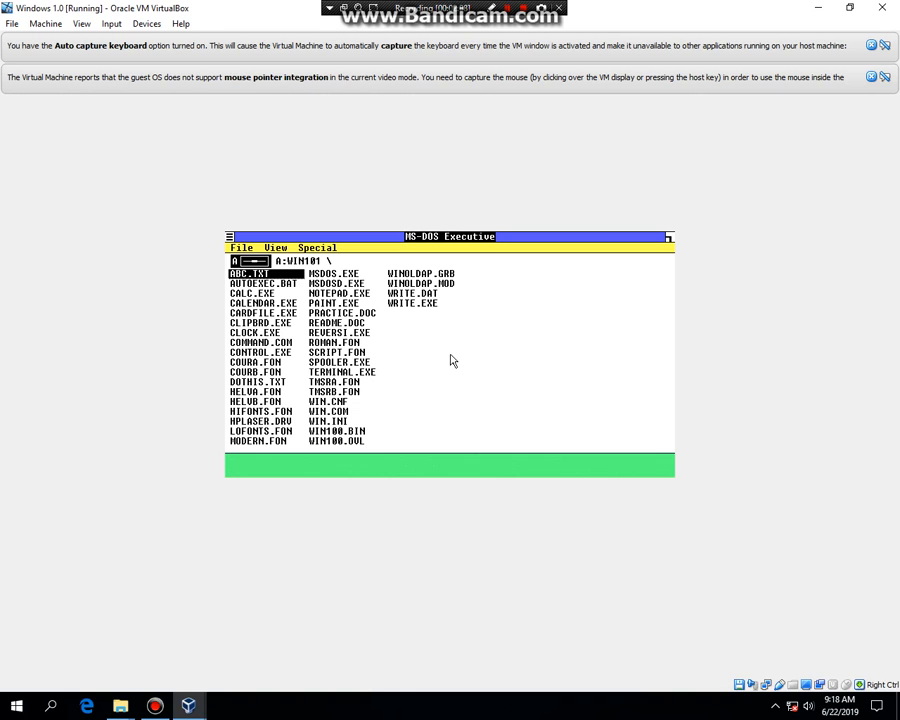
pyautogui.click(305, 249)
pyautogui.moveTo(303, 246); pyautogui.dragTo(244, 252)
# Step: Run CLOCK.EXE from the MS-DOS Executive to view the clock, and close it
pyautogui.doubleClick(250, 333)
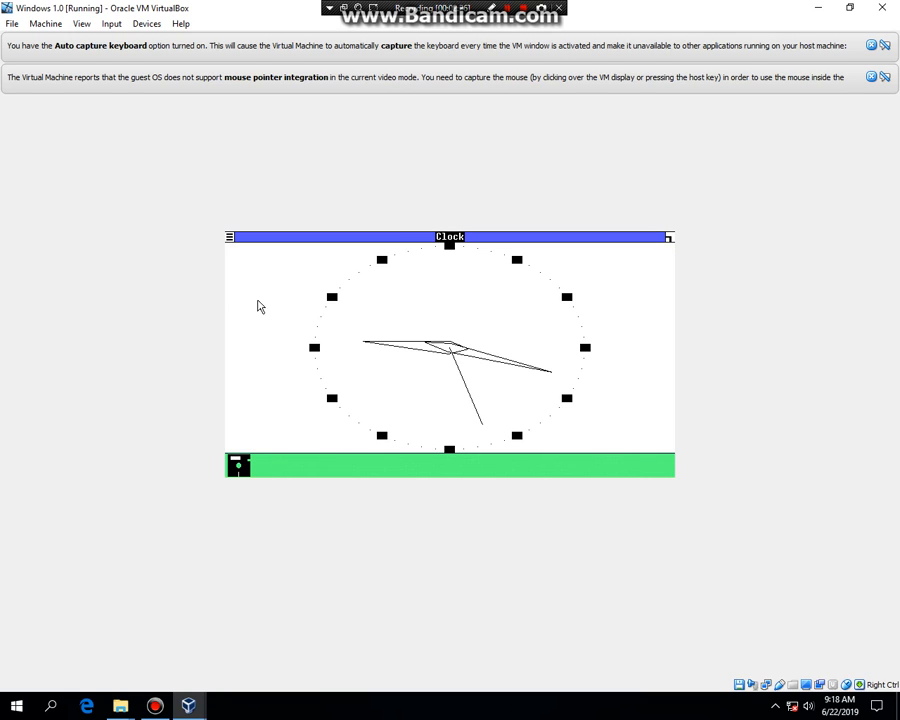
pyautogui.doubleClick(231, 238)
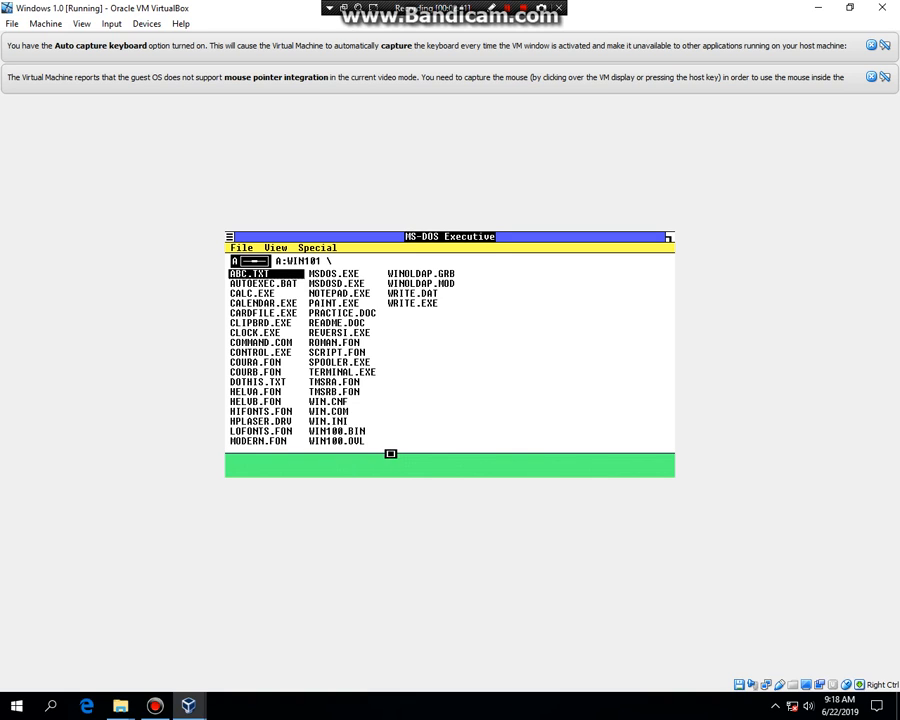
# Step: Open WRITE.EXE, enter "I'm running Windows 1.0" in the blank document, and close it without saving
pyautogui.doubleClick(410, 303)
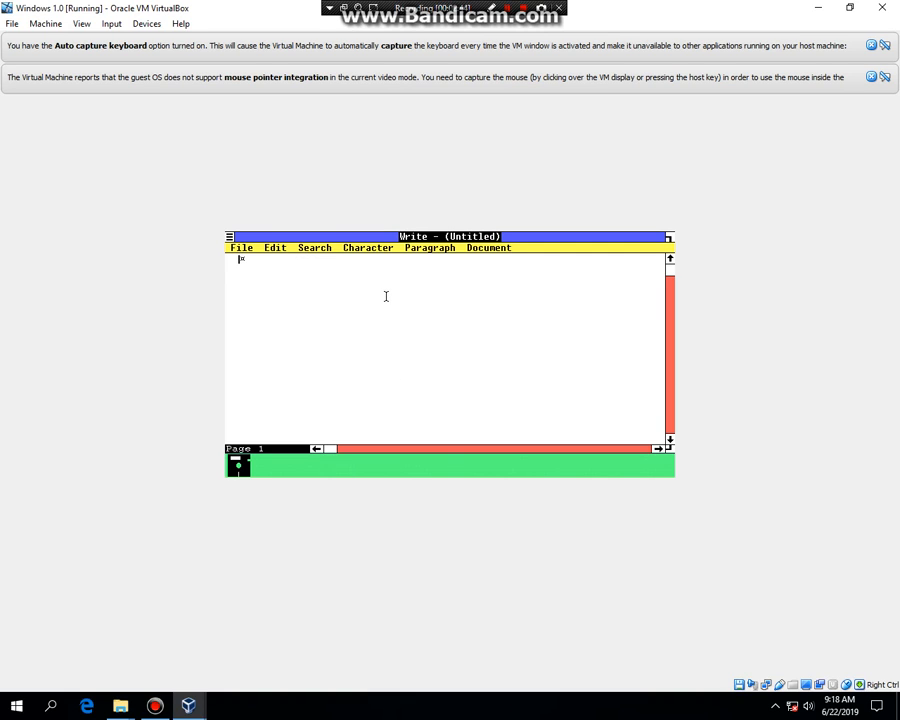
pyautogui.write("I'm running Windows ")
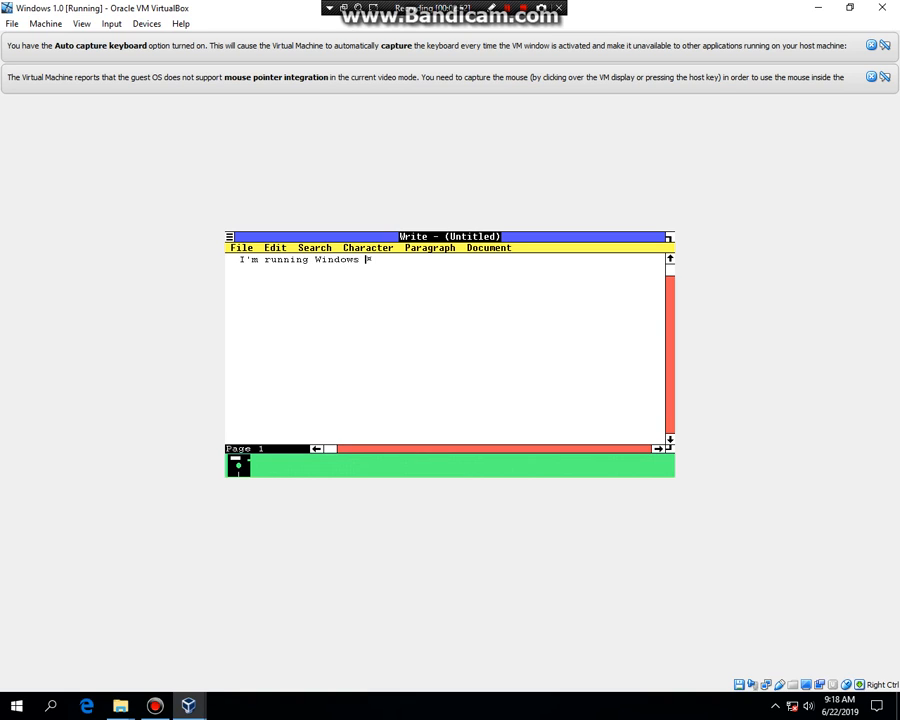
pyautogui.write('1.0')
pyautogui.doubleClick(229, 237)
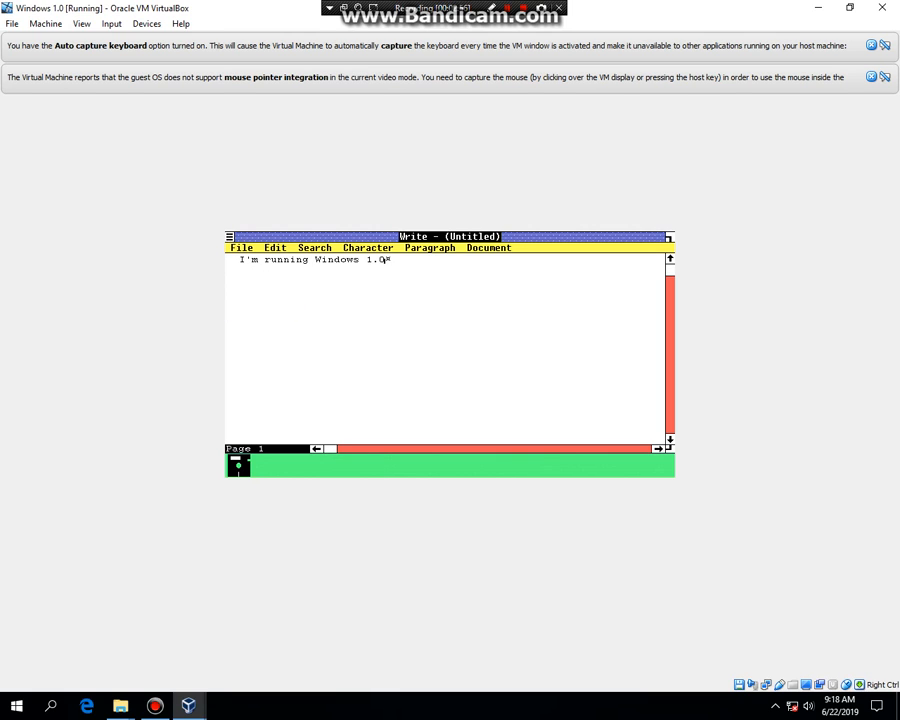
pyautogui.click(449, 386)
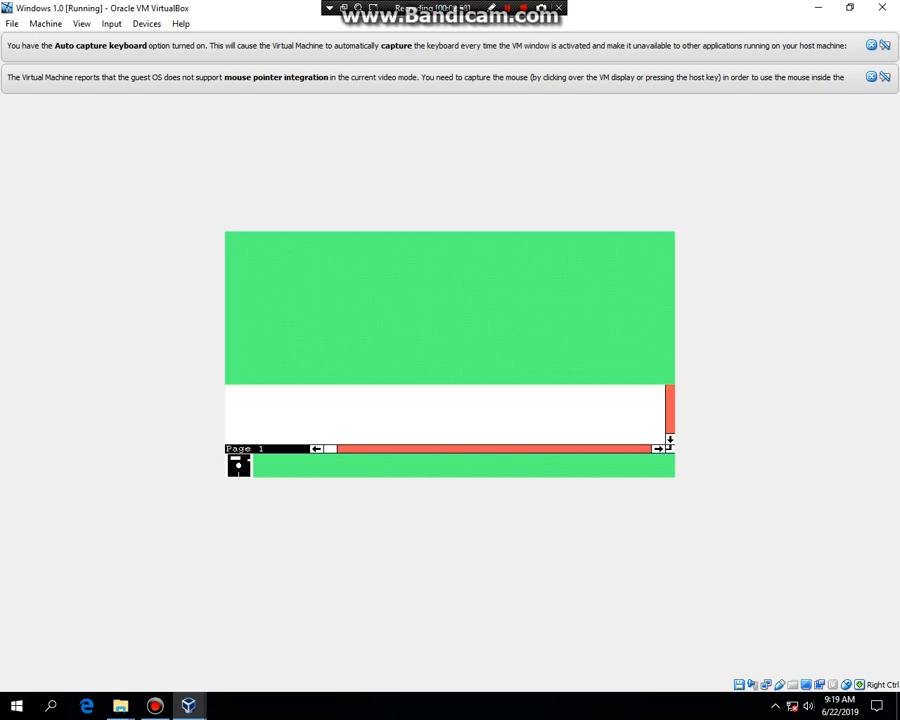